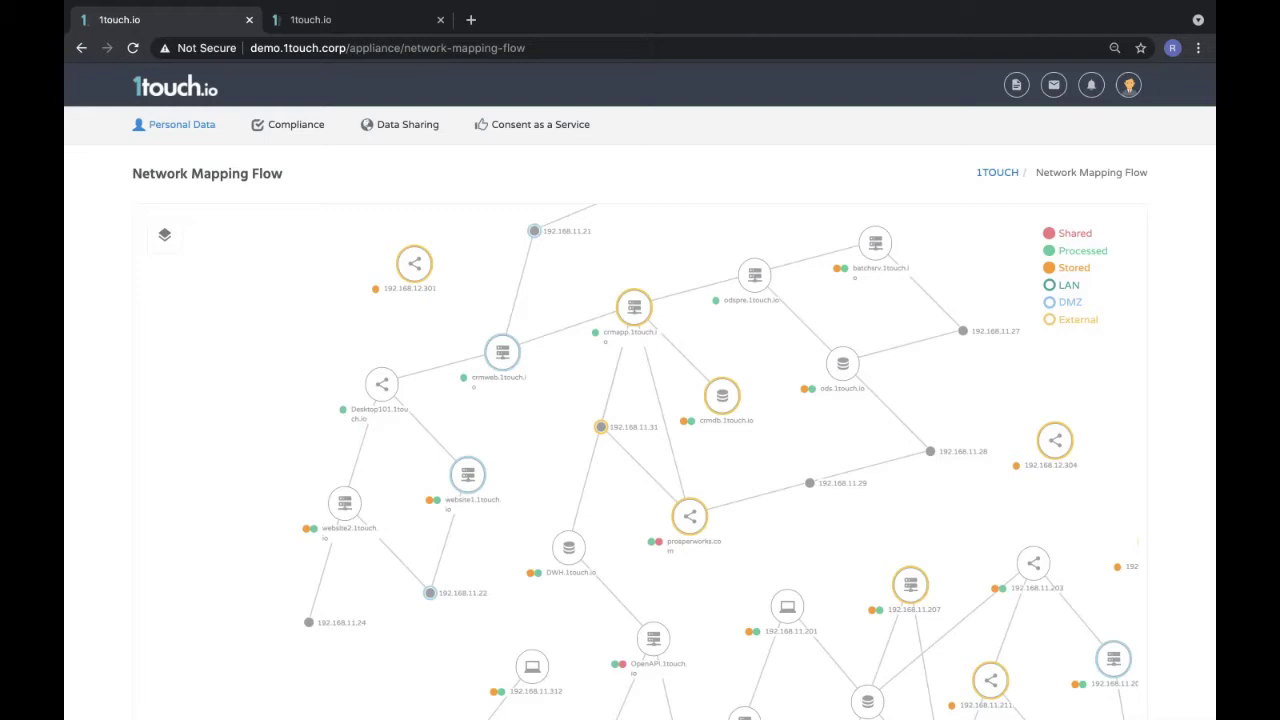
Switch to the repository management page and examine the list of repositories with their vendors, scan statuses and PII's.
key("ctrl+Tab")
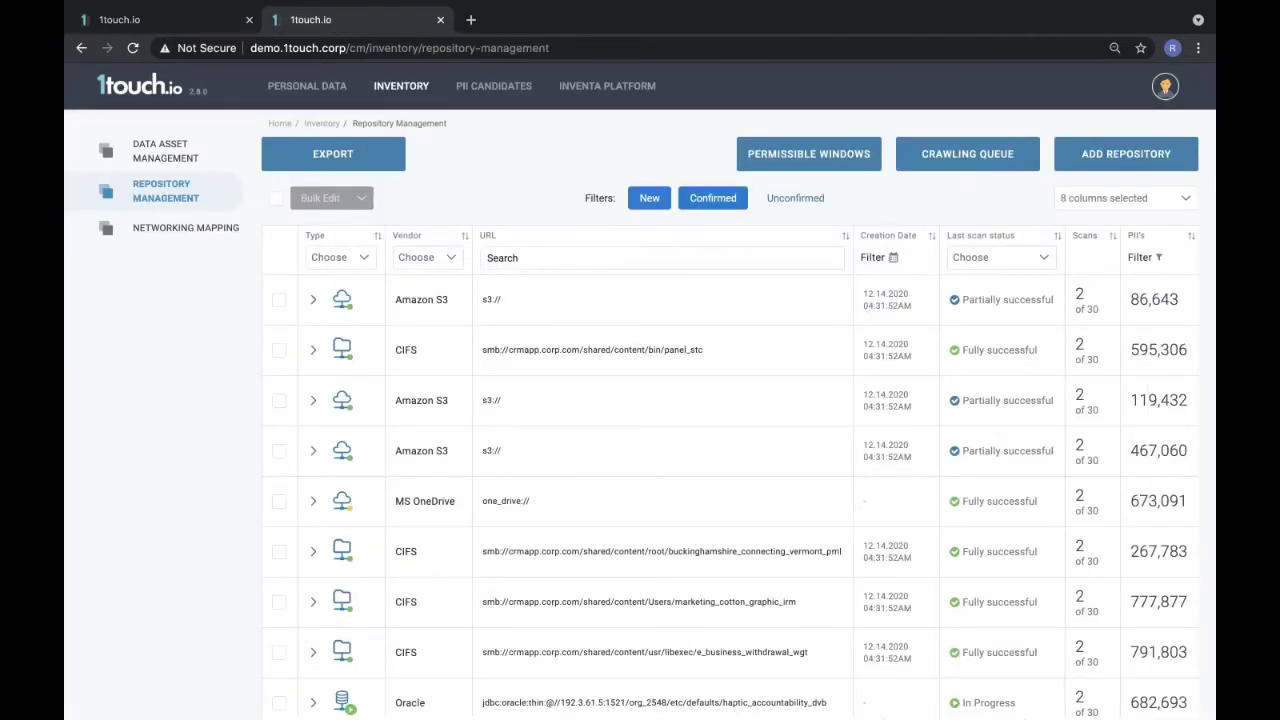
scroll(640, 414, "down", 5)
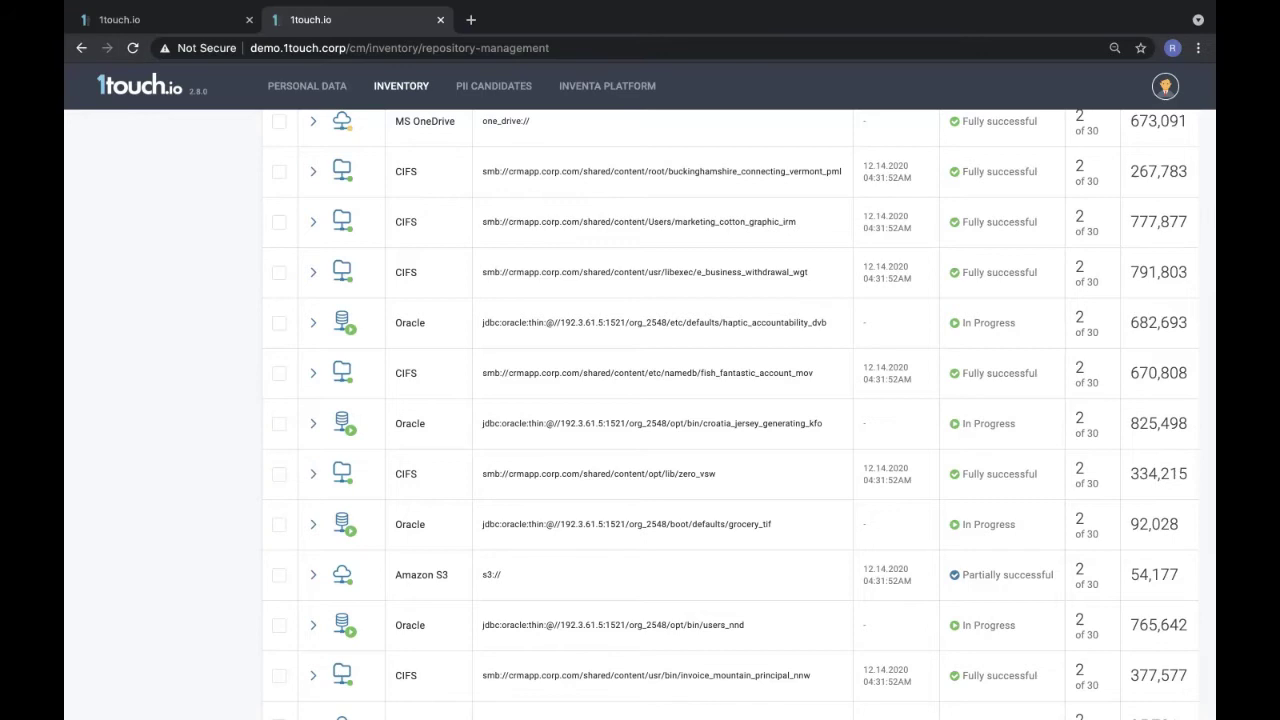
scroll(730, 414, "down", 3)
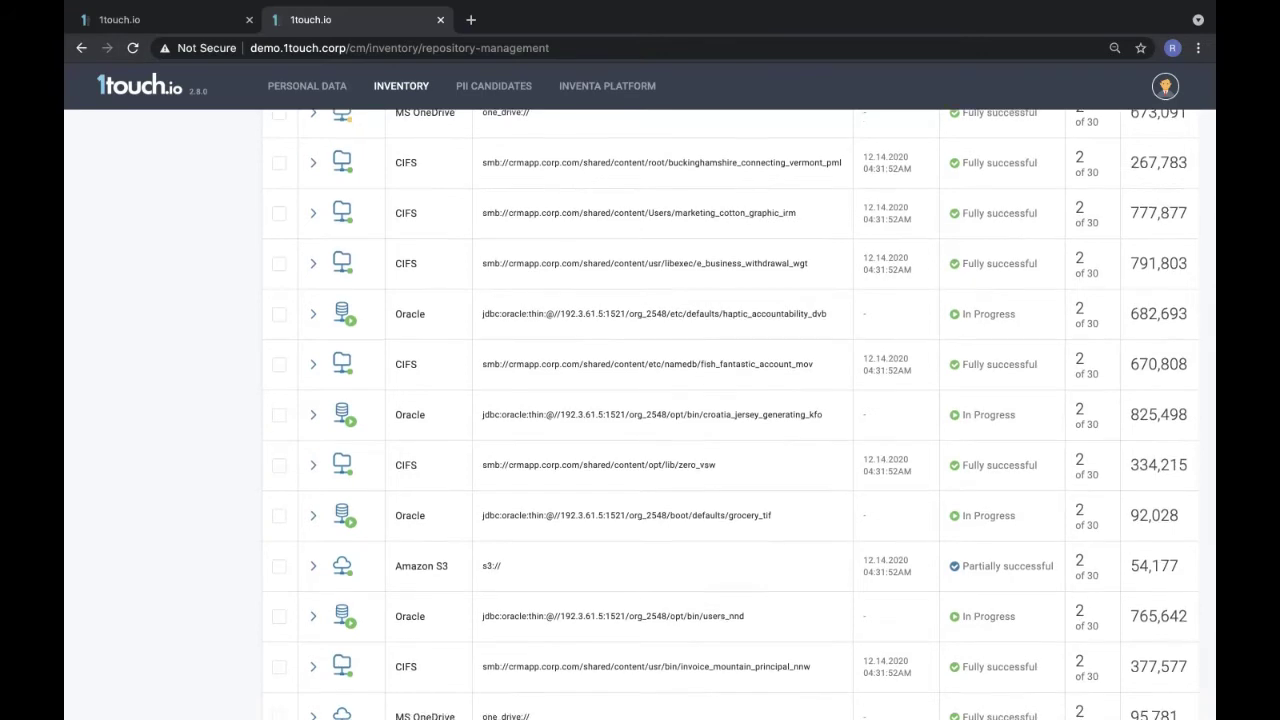
scroll(730, 414, "down", 2)
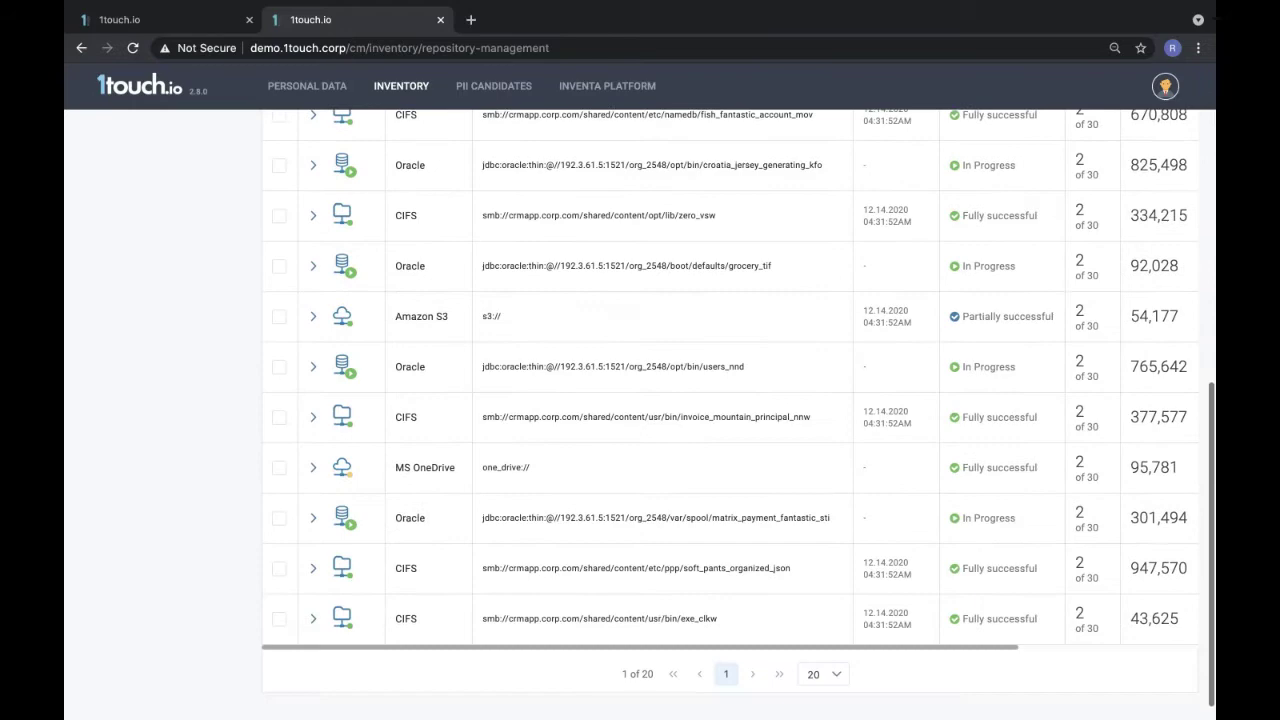
scroll(730, 414, "up", 9)
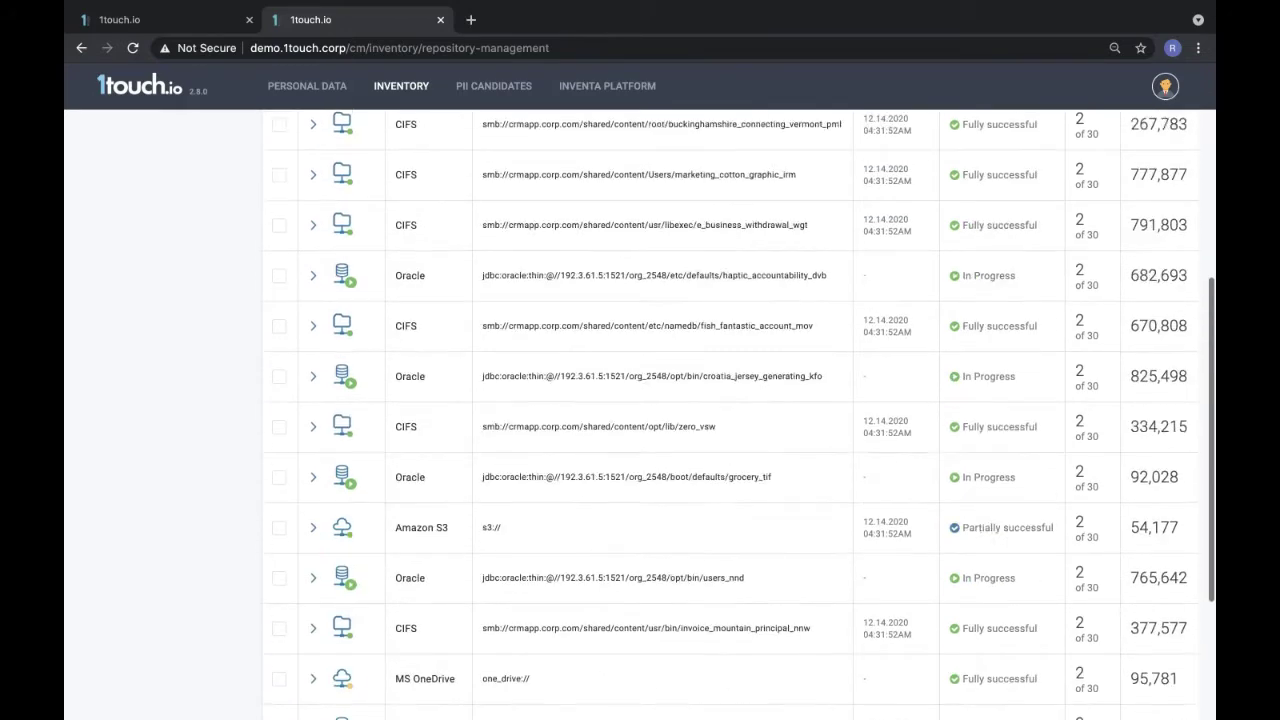
scroll(730, 414, "up", 2)
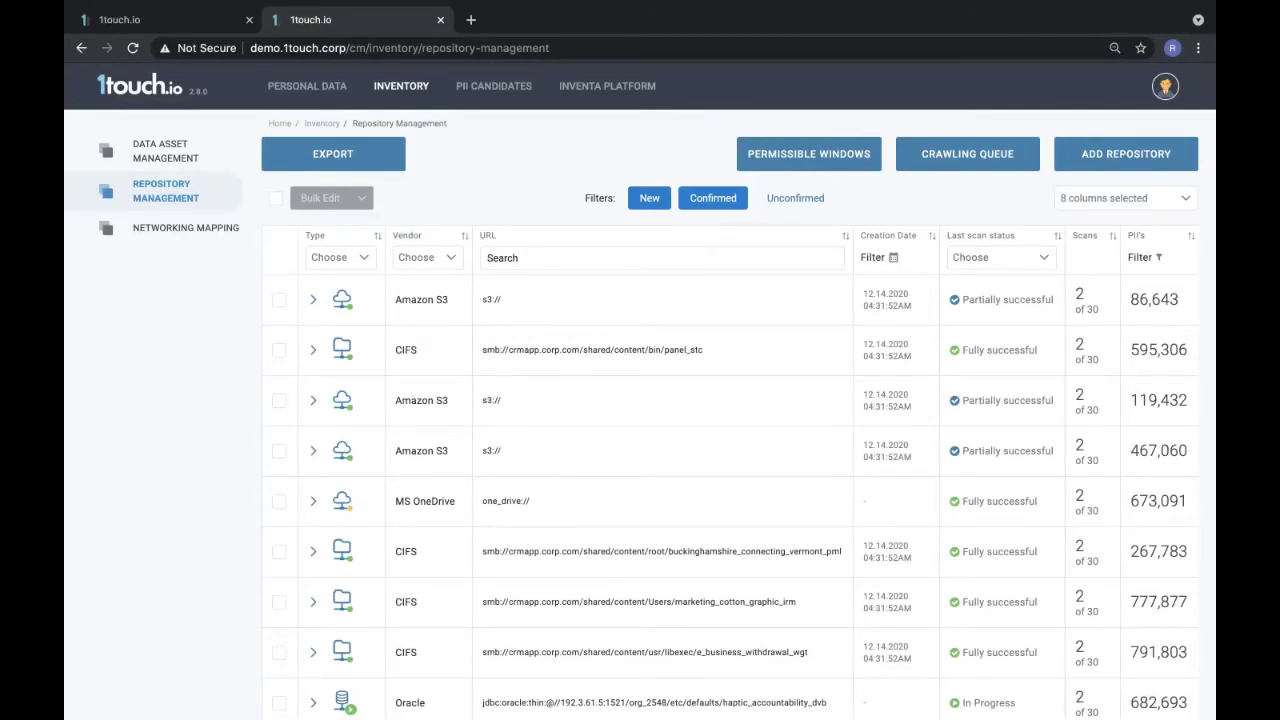
scroll(640, 414, "down", 5)
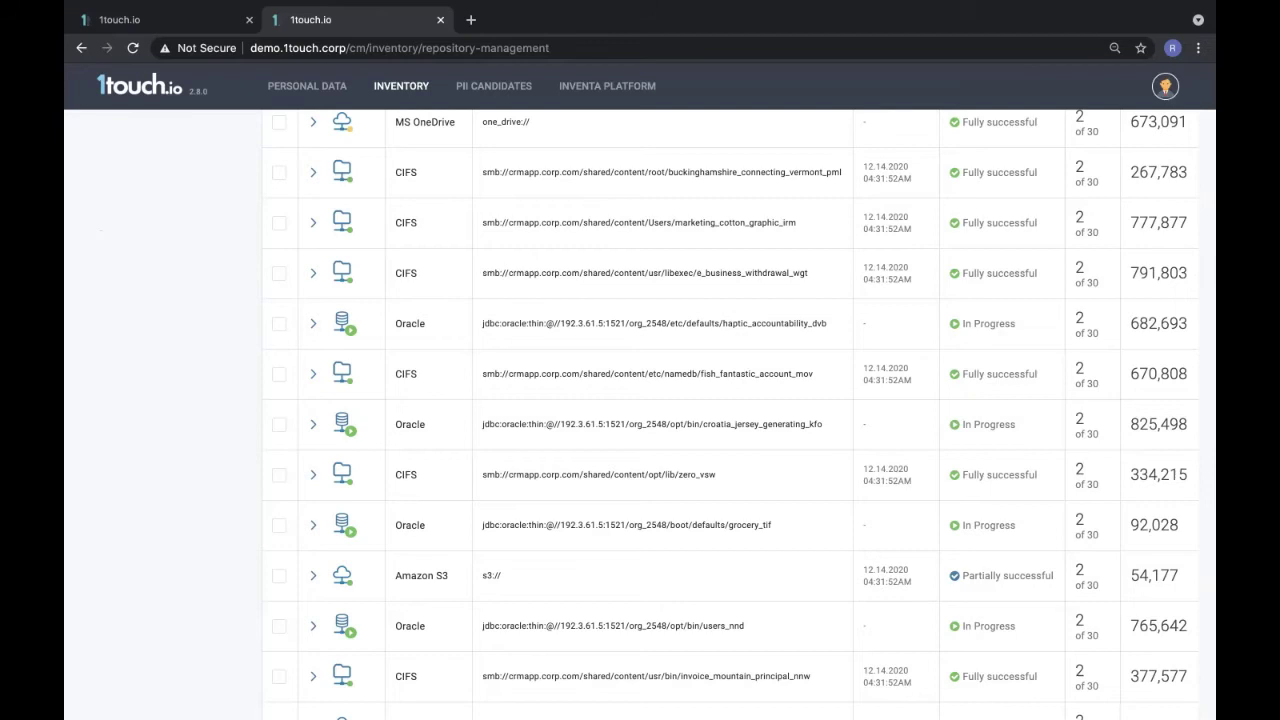
scroll(160, 150, "up", 5)
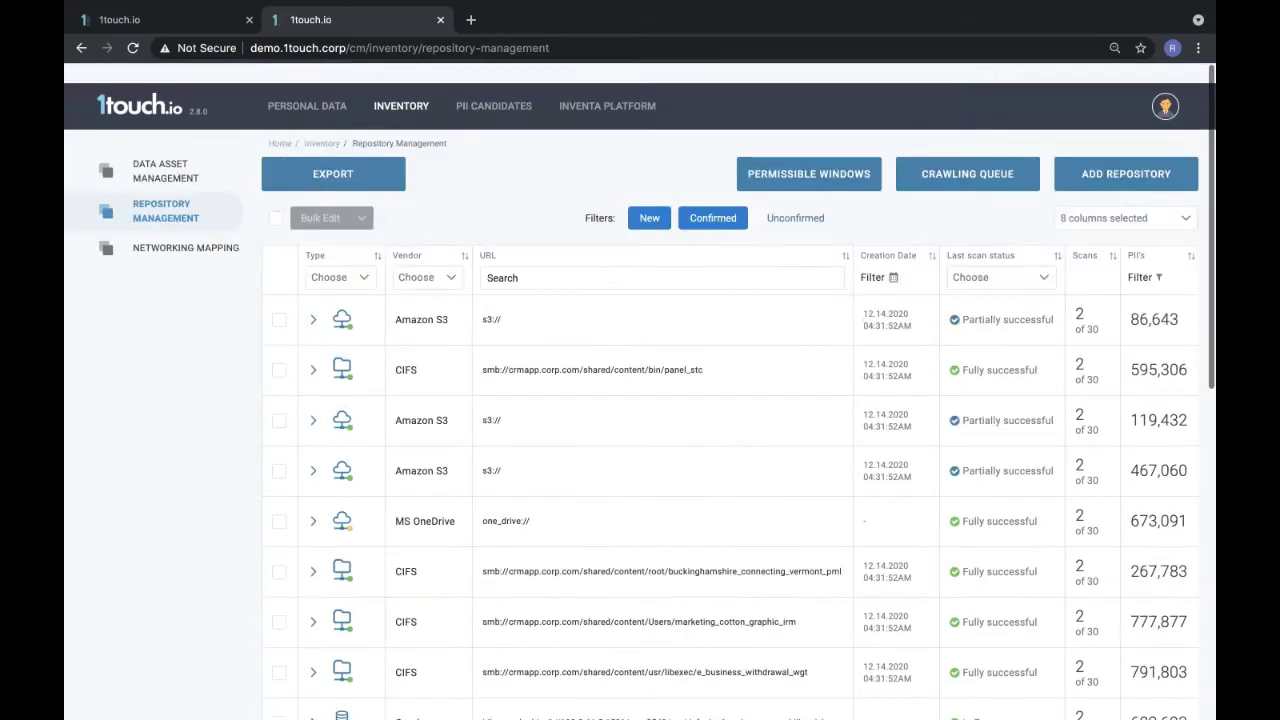
Open the Customers Europe data asset and show the PII's in the first customers MySQL database among its database sources.
left_click(160, 150)
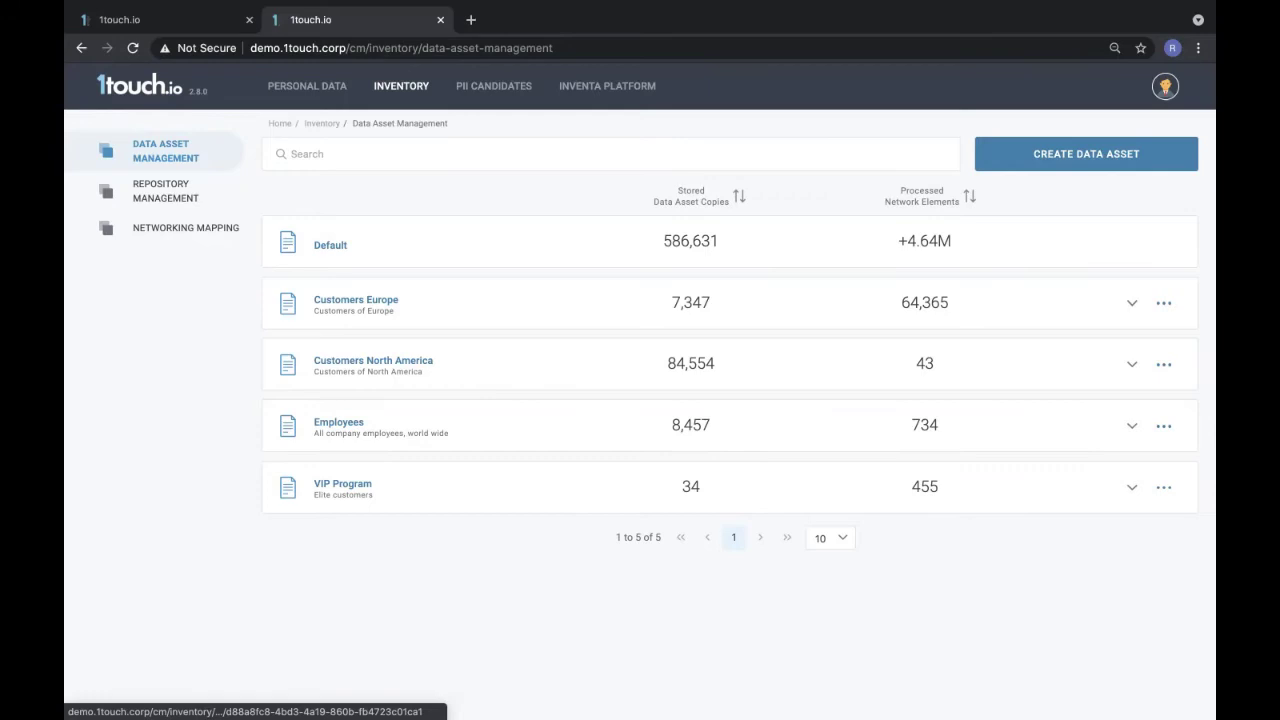
left_click(355, 299)
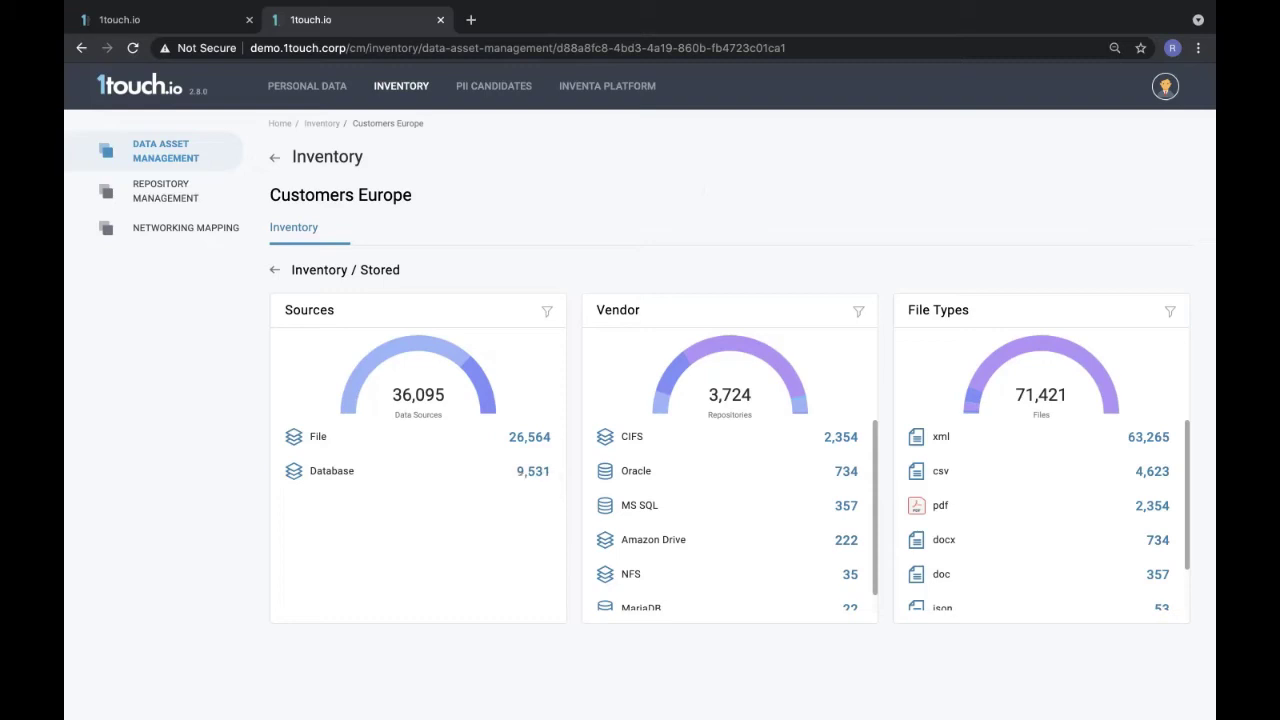
left_click(532, 471)
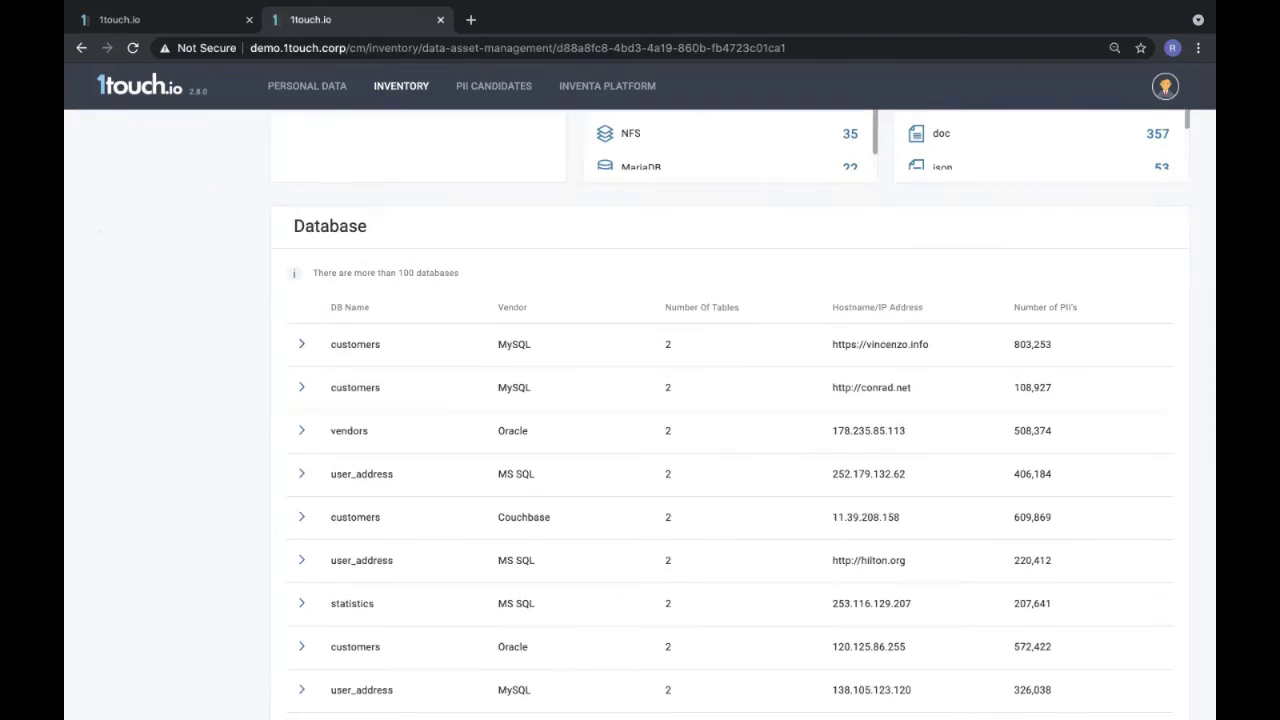
left_click(301, 344)
left_click(375, 391)
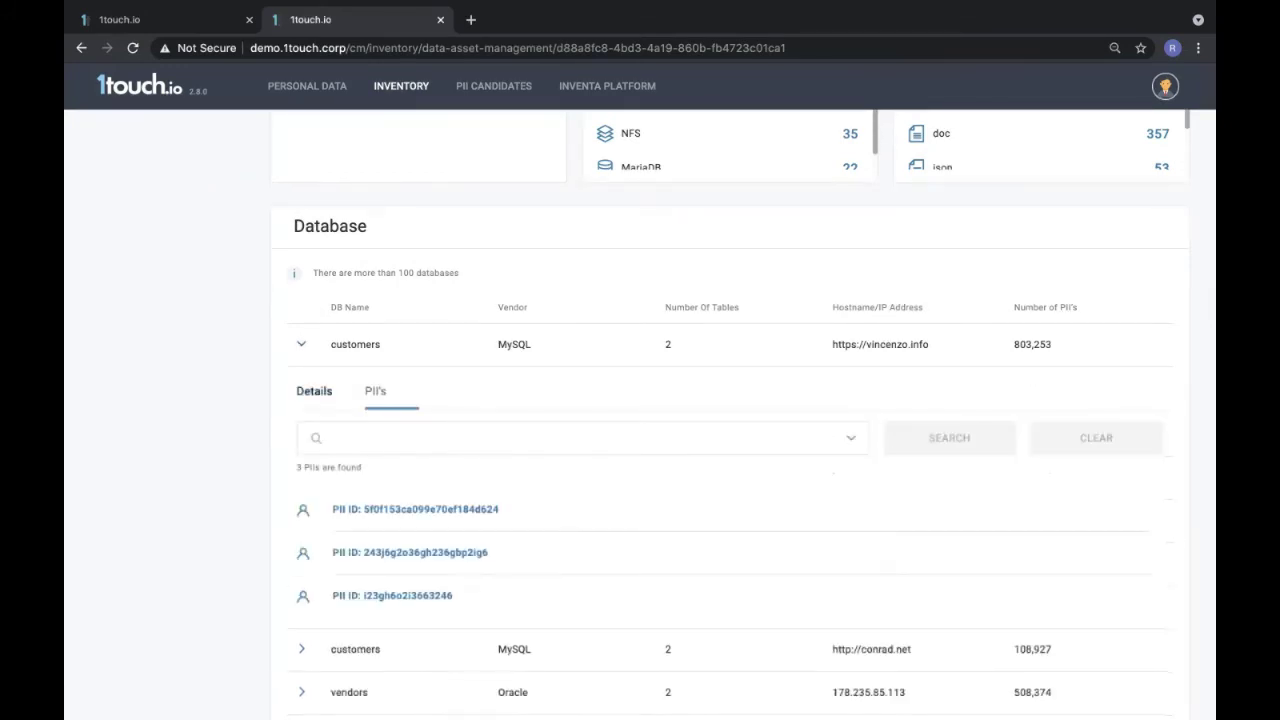
List the data asset's pdf files and show the PII's found in the credit_xps file.
scroll(740, 410, "up", 5)
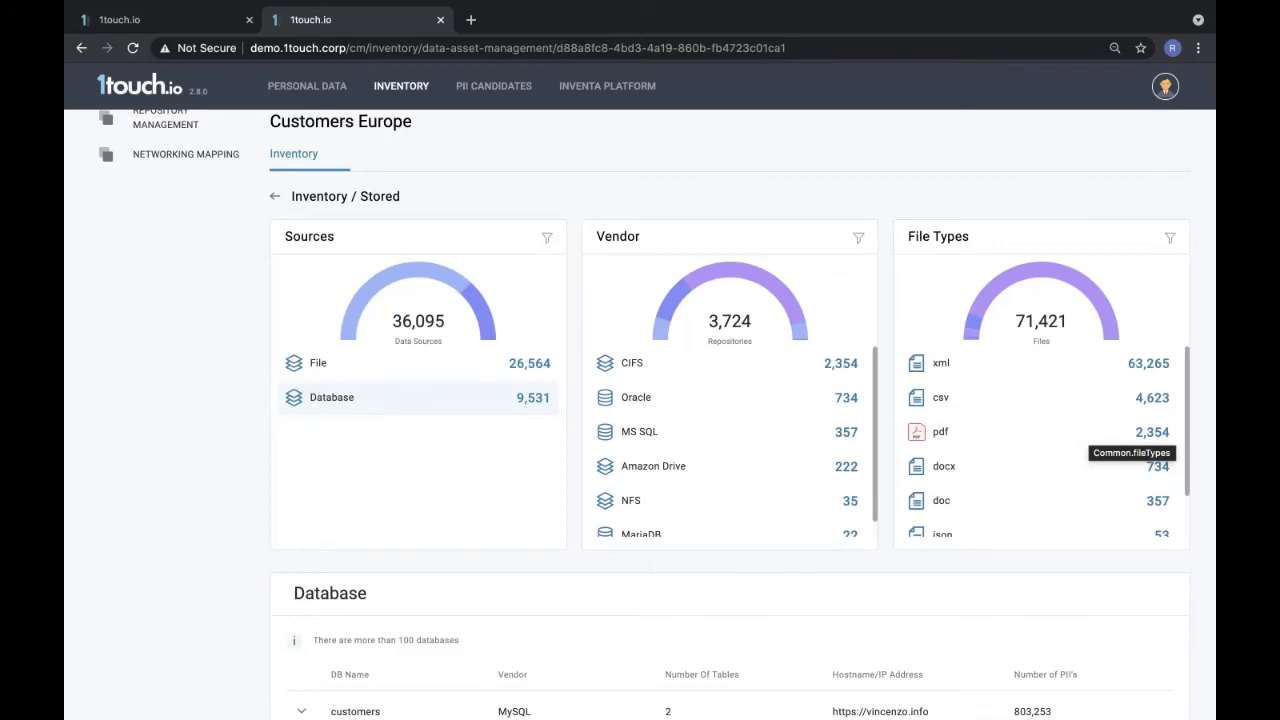
left_click(1090, 431)
scroll(640, 420, "down", 4)
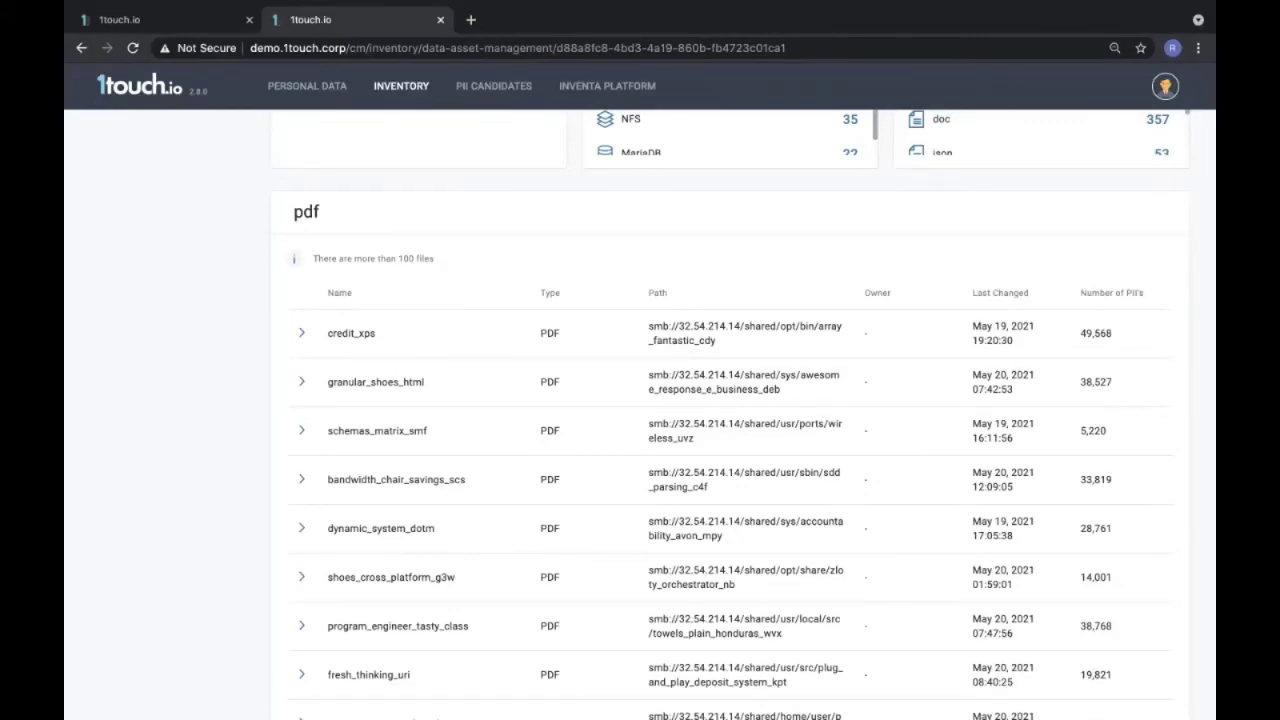
left_click(301, 333)
left_click(375, 382)
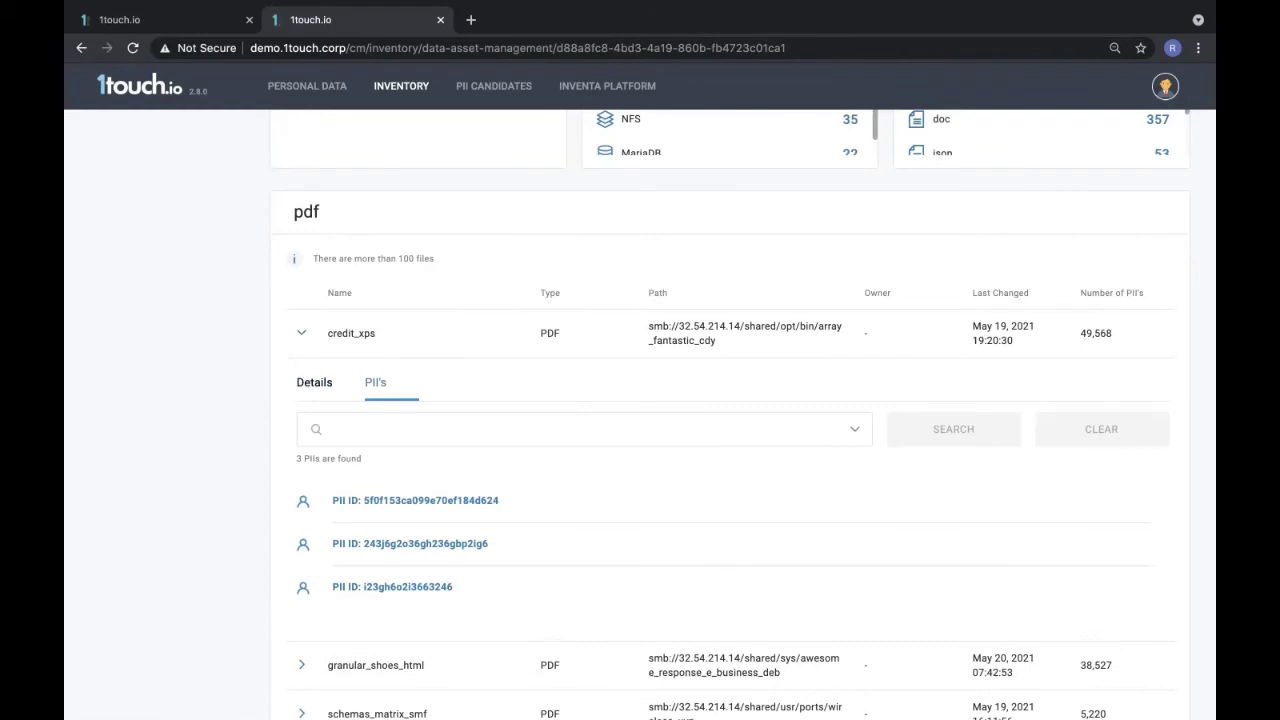
View the details of the first PII record in credit_xps and close them.
left_click(415, 500)
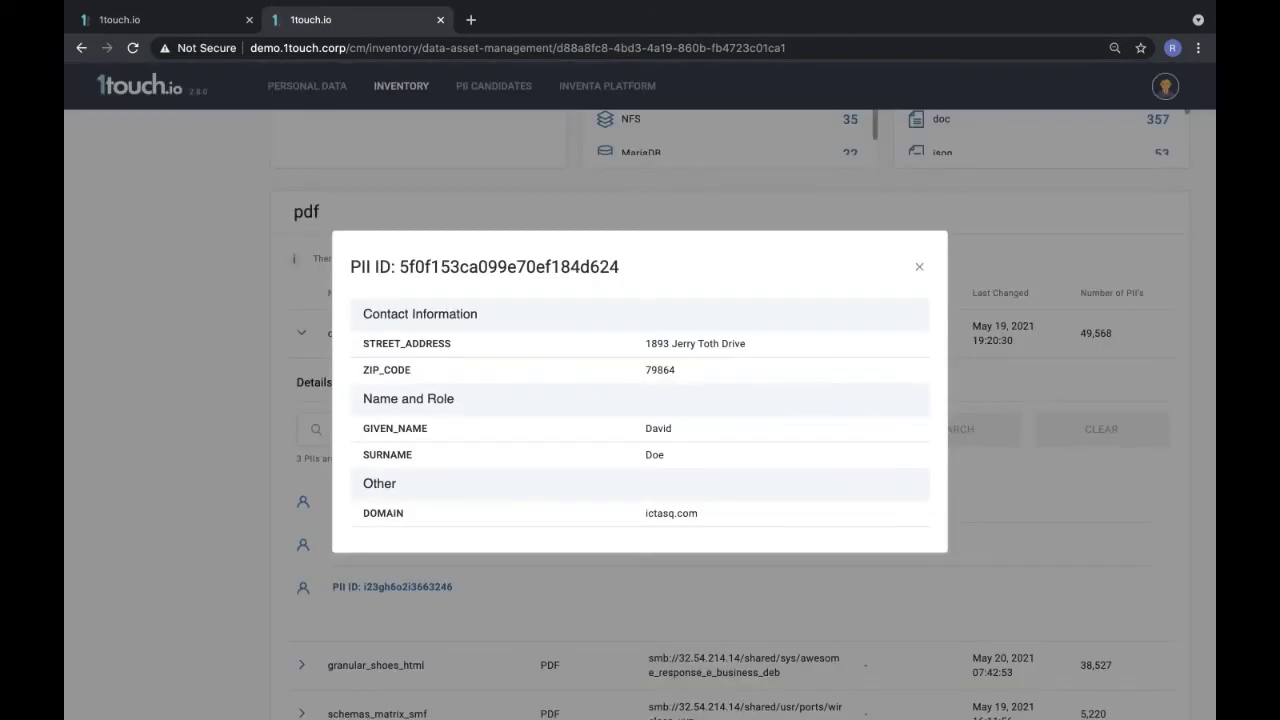
left_click(919, 266)
scroll(640, 400, "up", 5)
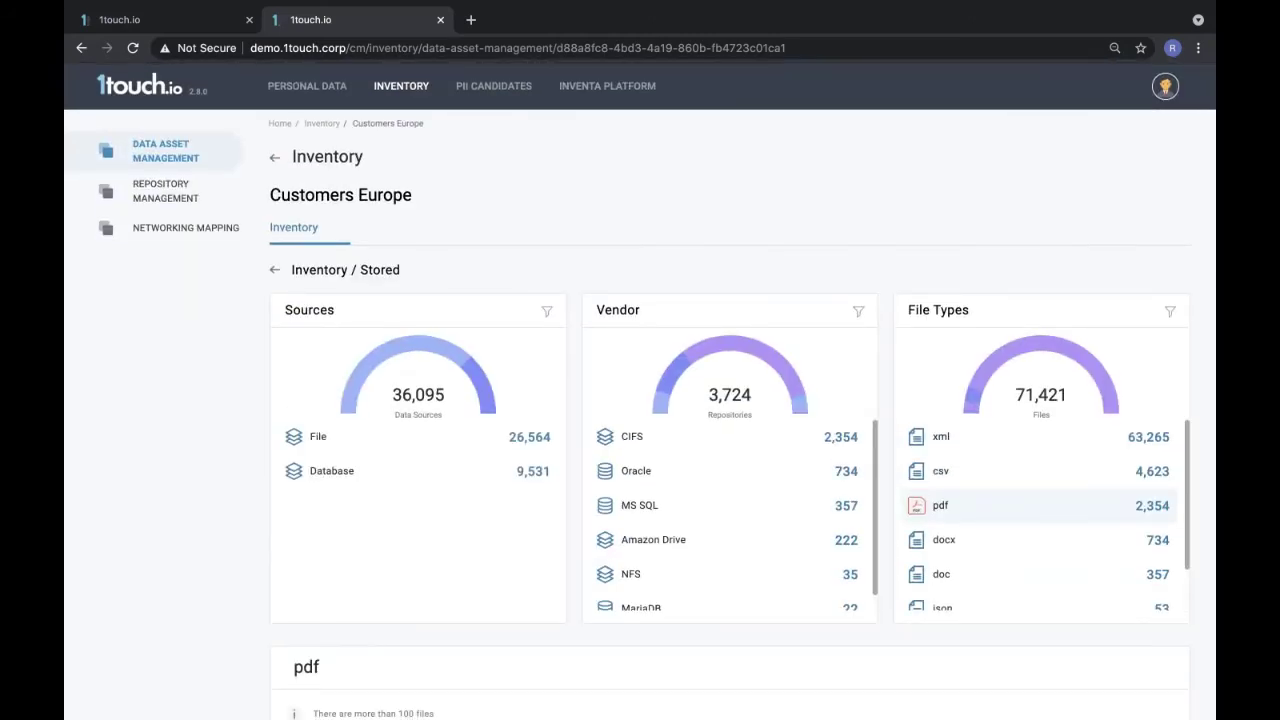
Filter the PII candidates by adding the SURNAME and EMAIL_ADDRESS entity types to CC_NUMBER.
left_click(493, 86)
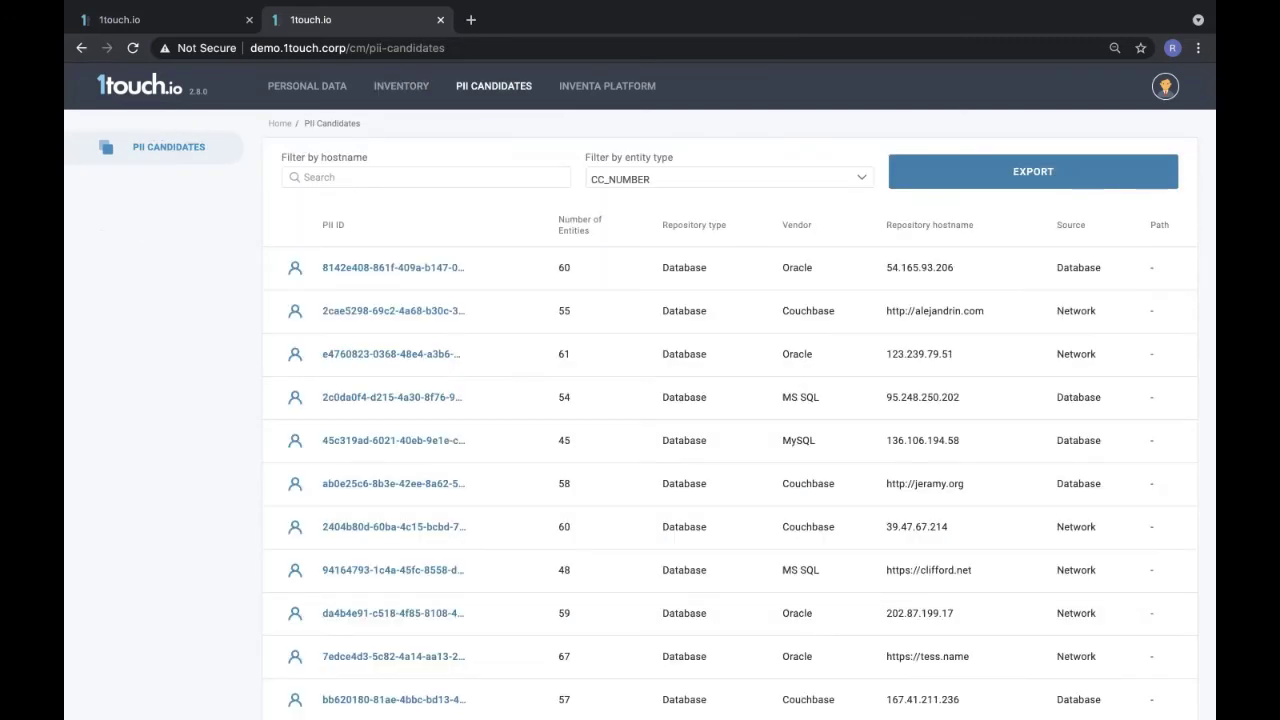
left_click(729, 178)
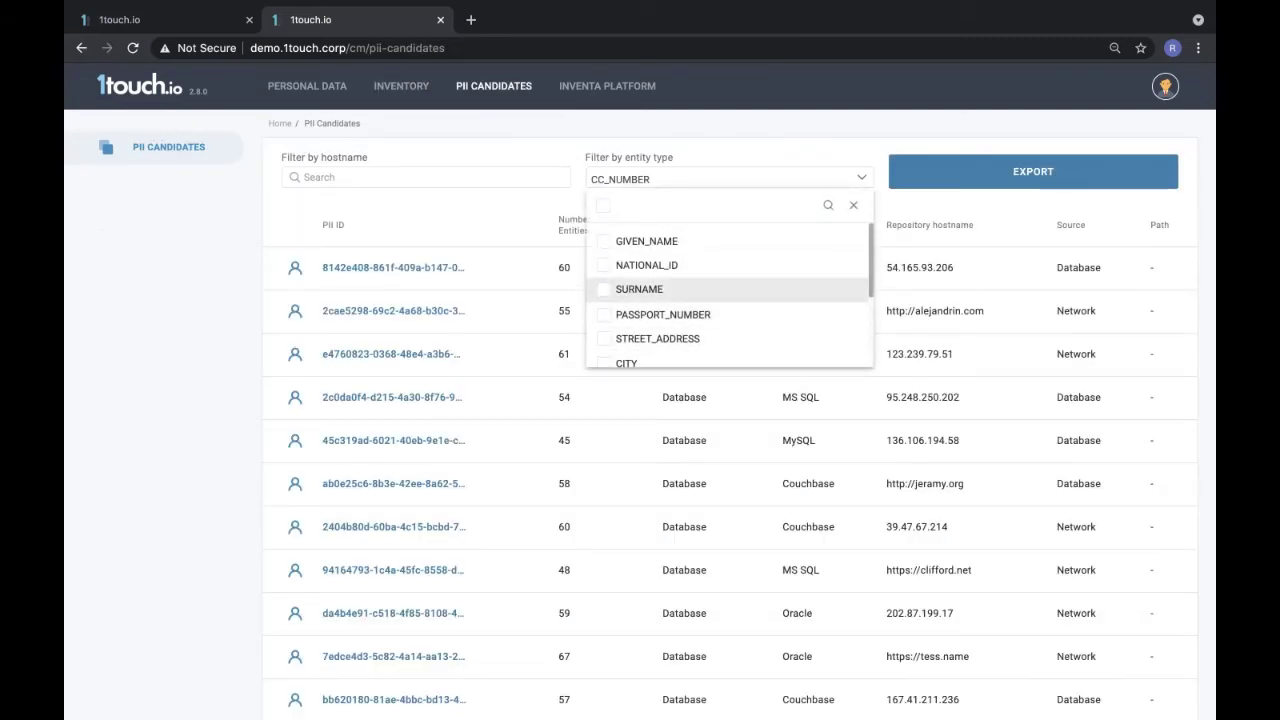
left_click(639, 289)
scroll(700, 310, "down", 5)
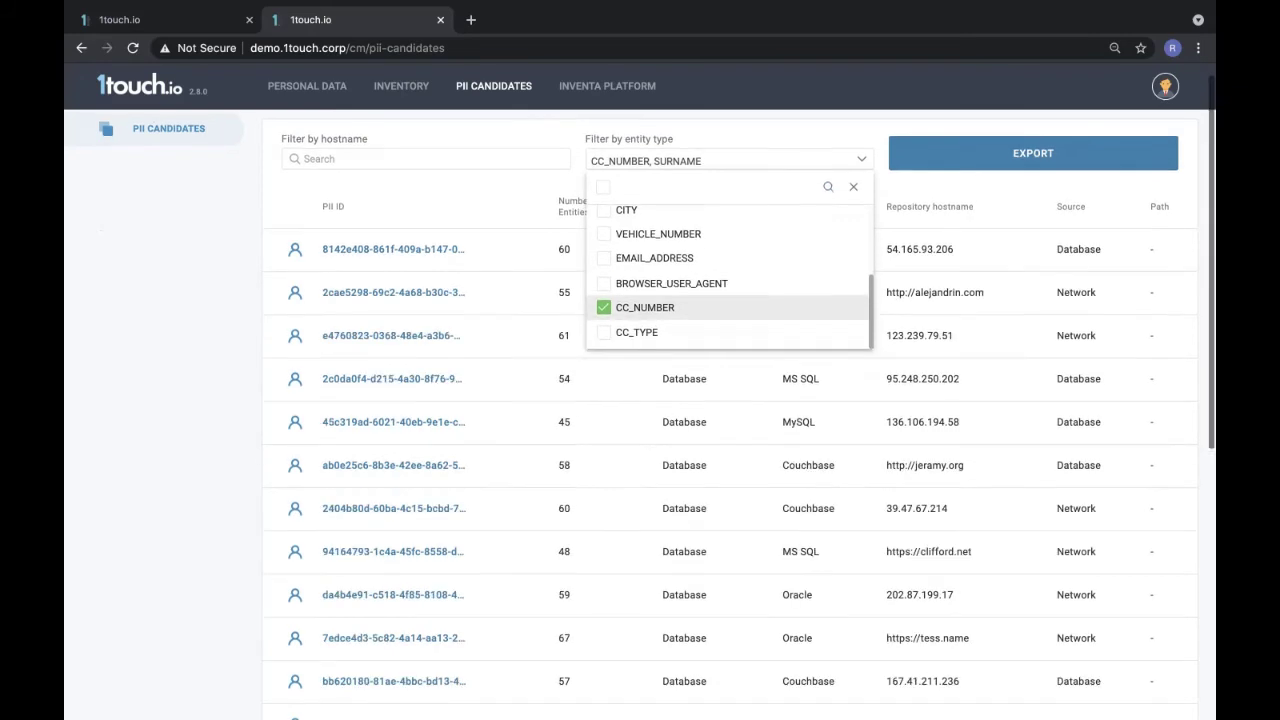
scroll(728, 307, "down", 2)
scroll(728, 204, "up", 4)
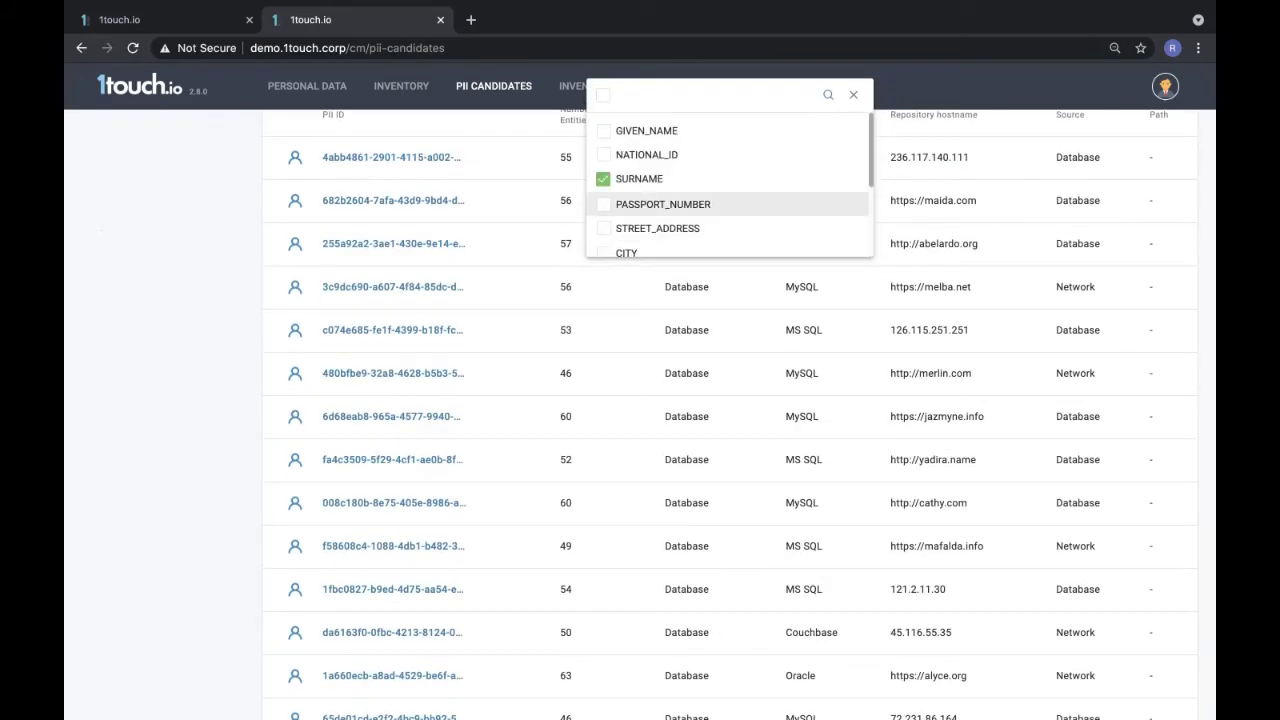
scroll(728, 204, "down", 2)
left_click(660, 200)
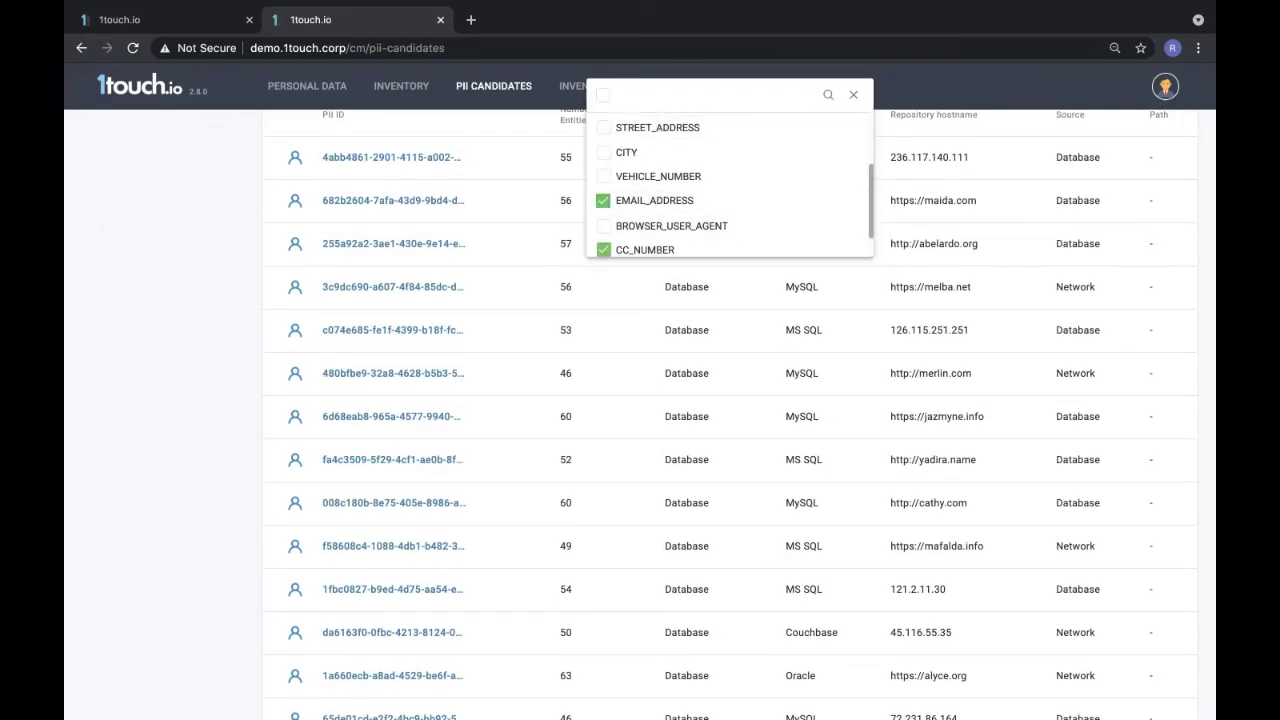
key("Escape")
scroll(730, 400, "up", 3)
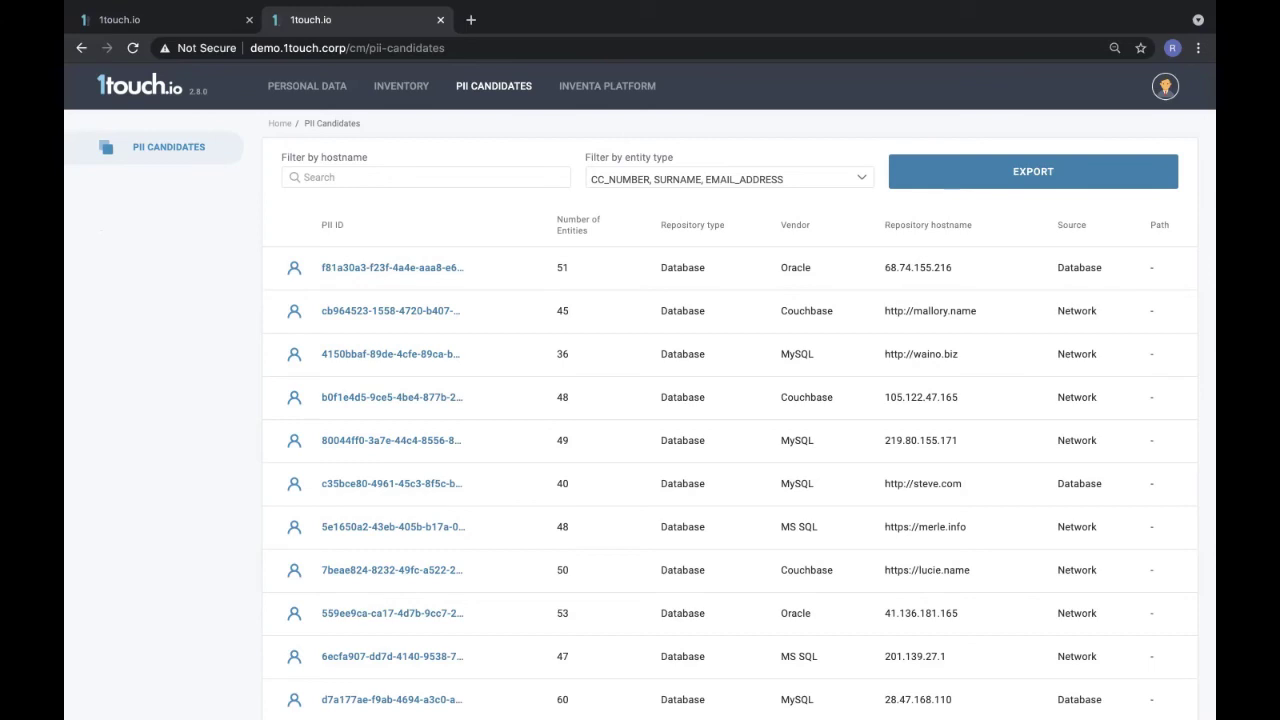
Review the first PII candidate's full details, close them and highlight that candidate's repository hostname.
left_click(392, 267)
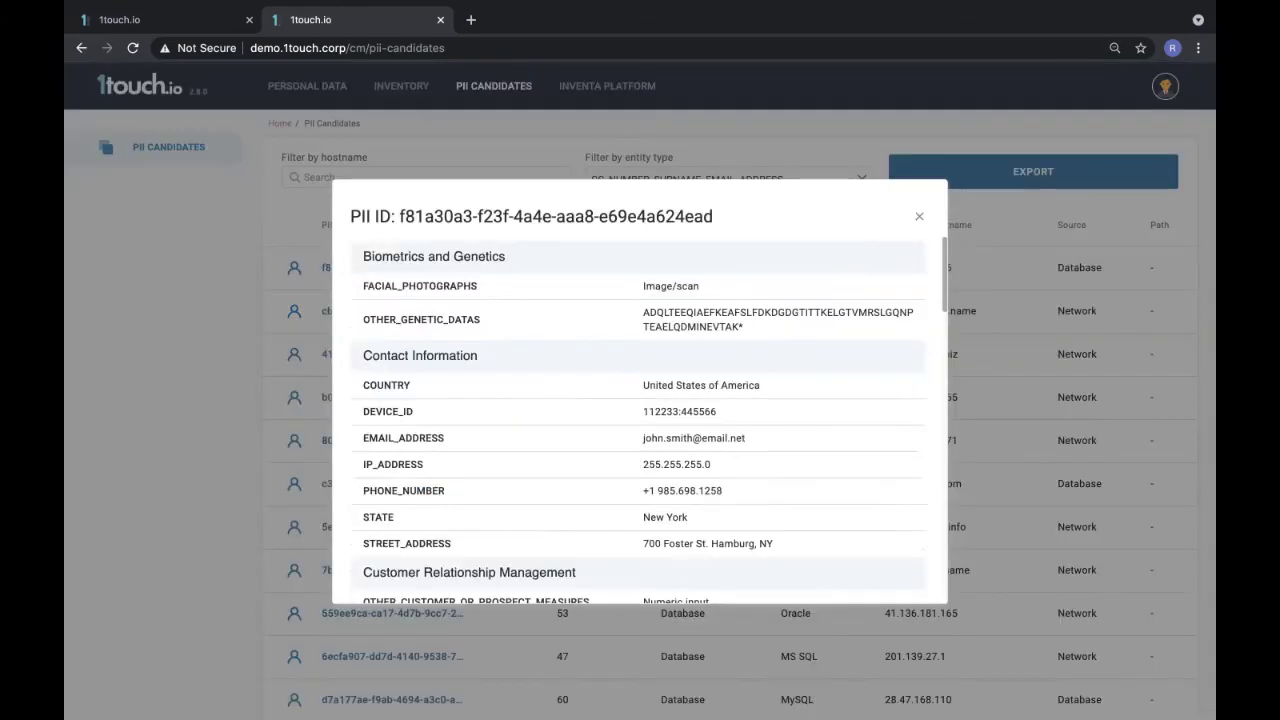
scroll(637, 419, "down", 7)
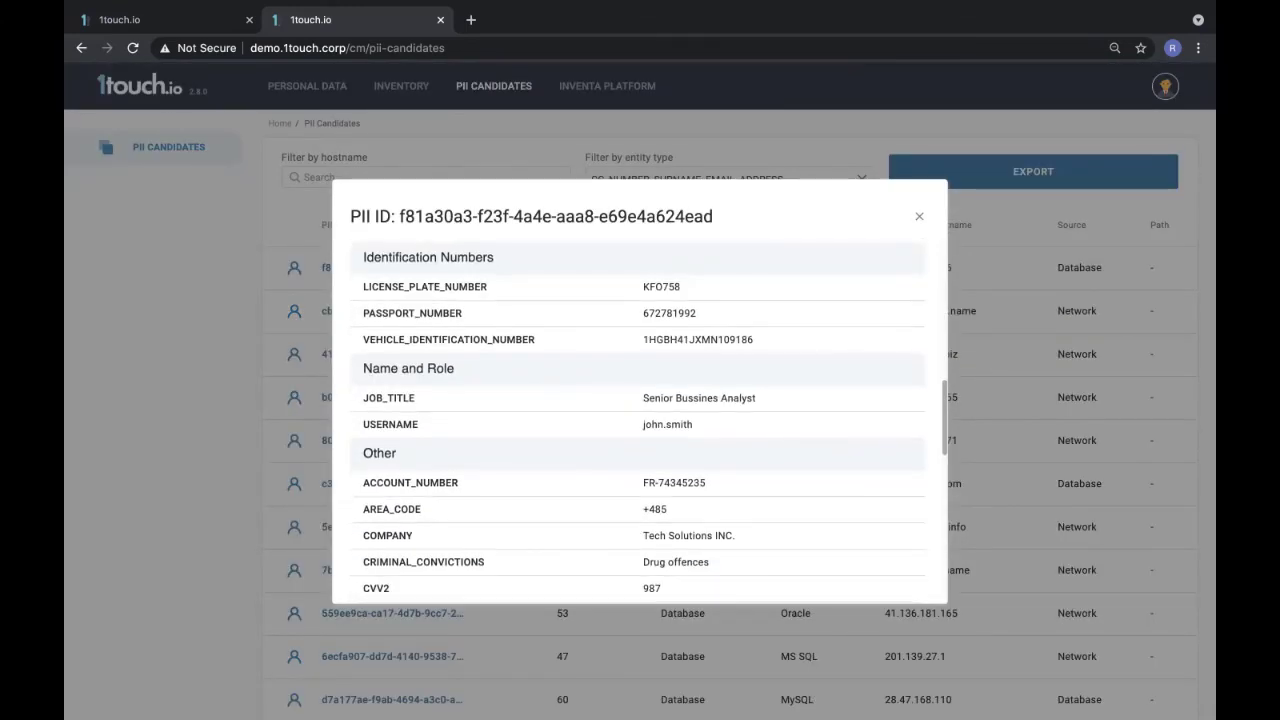
left_click(919, 216)
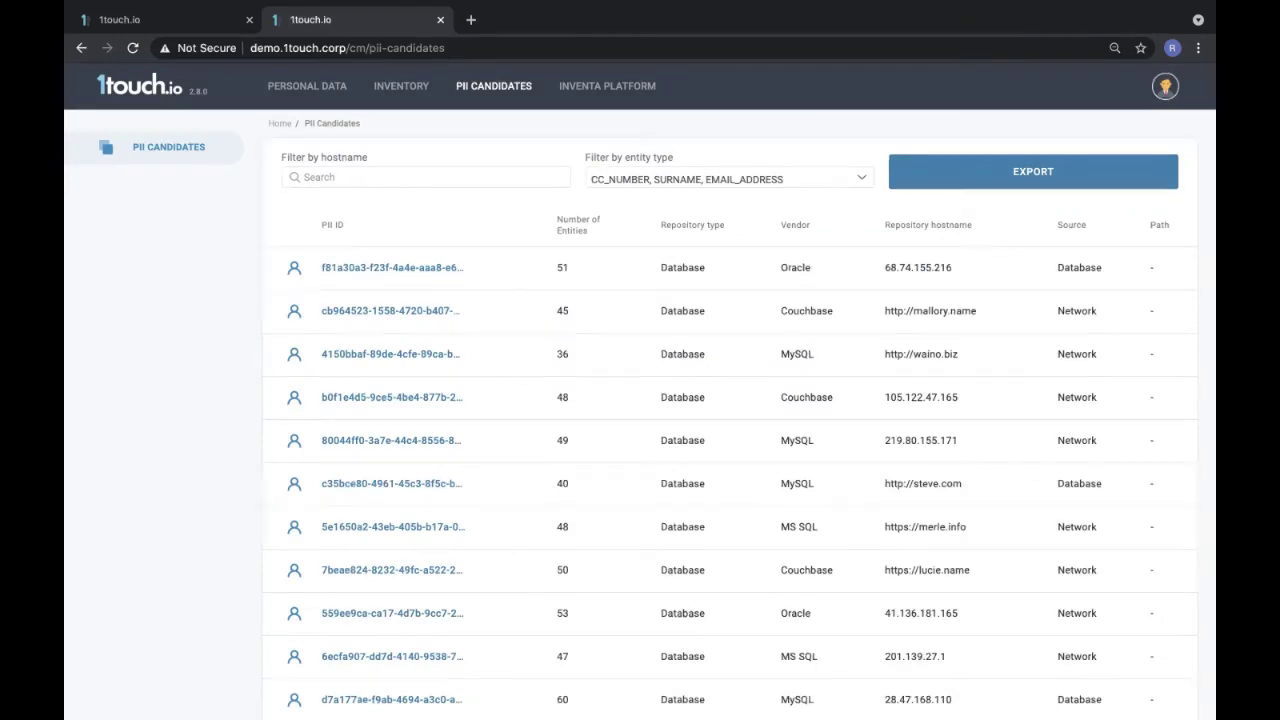
left_click_drag(889, 267, 953, 267)
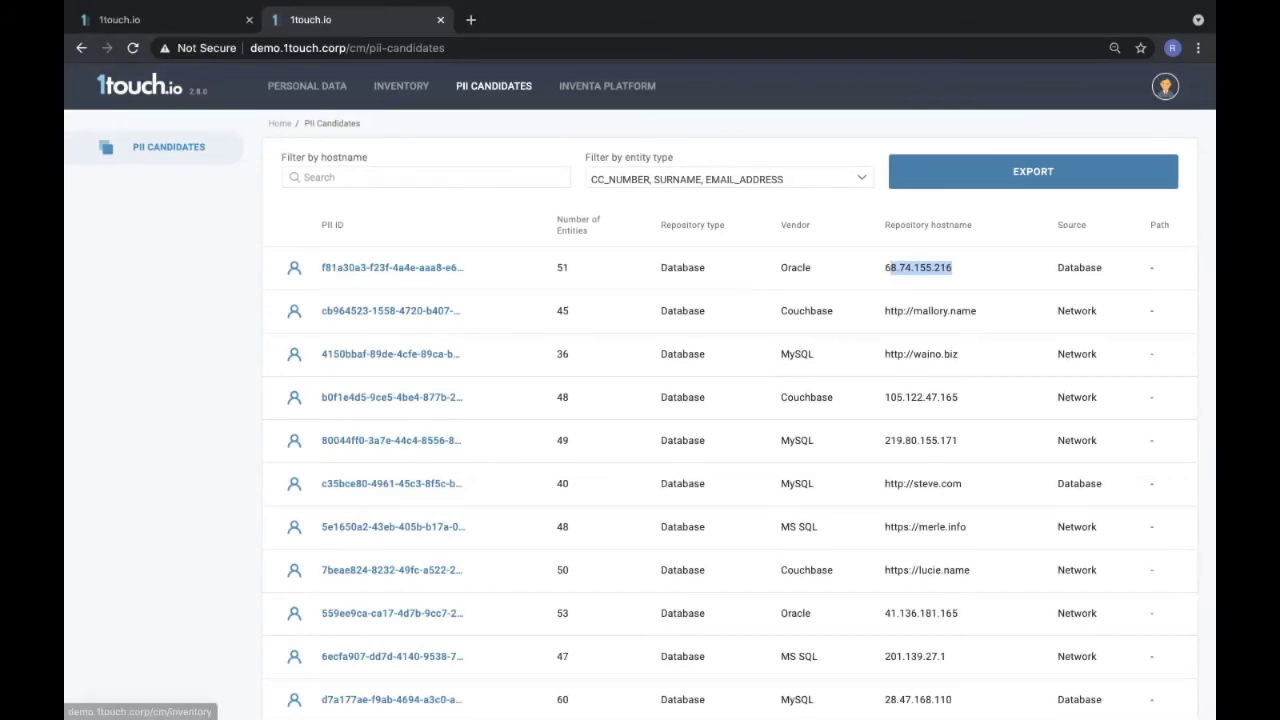
Return to the inventory's repository management page and look through the repository list.
left_click(400, 86)
left_click(165, 190)
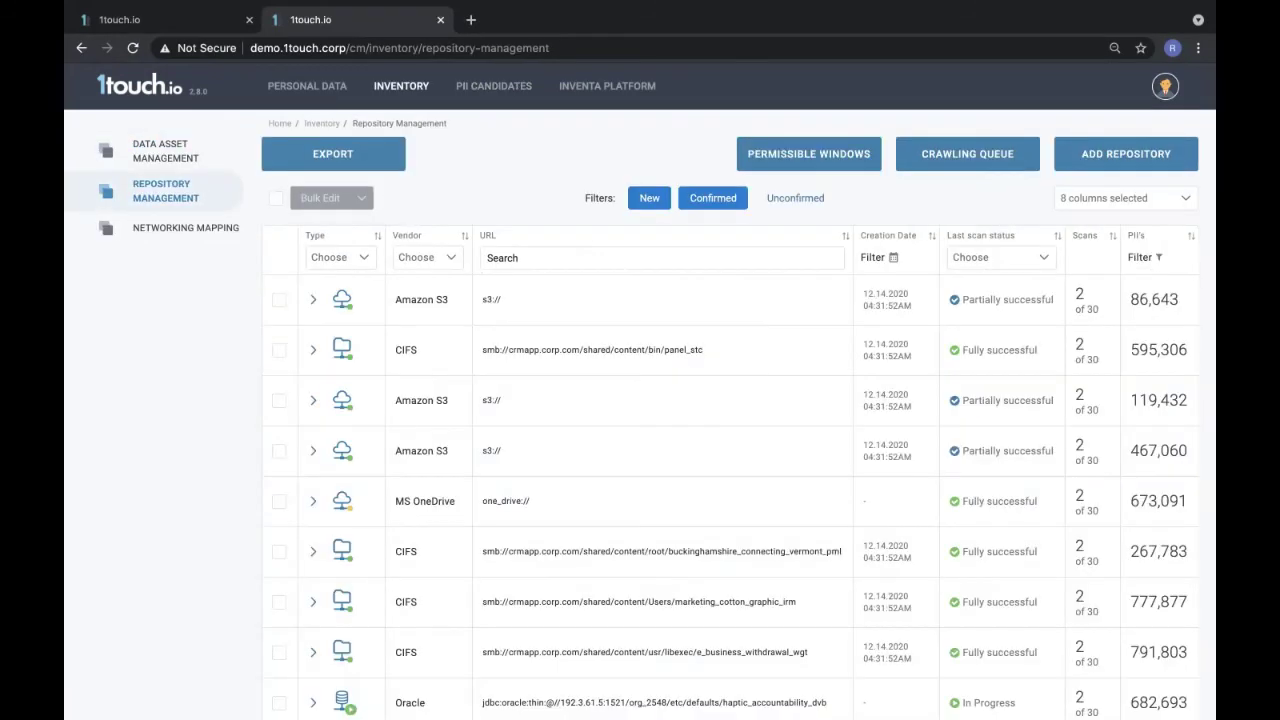
scroll(640, 400, "down", 5)
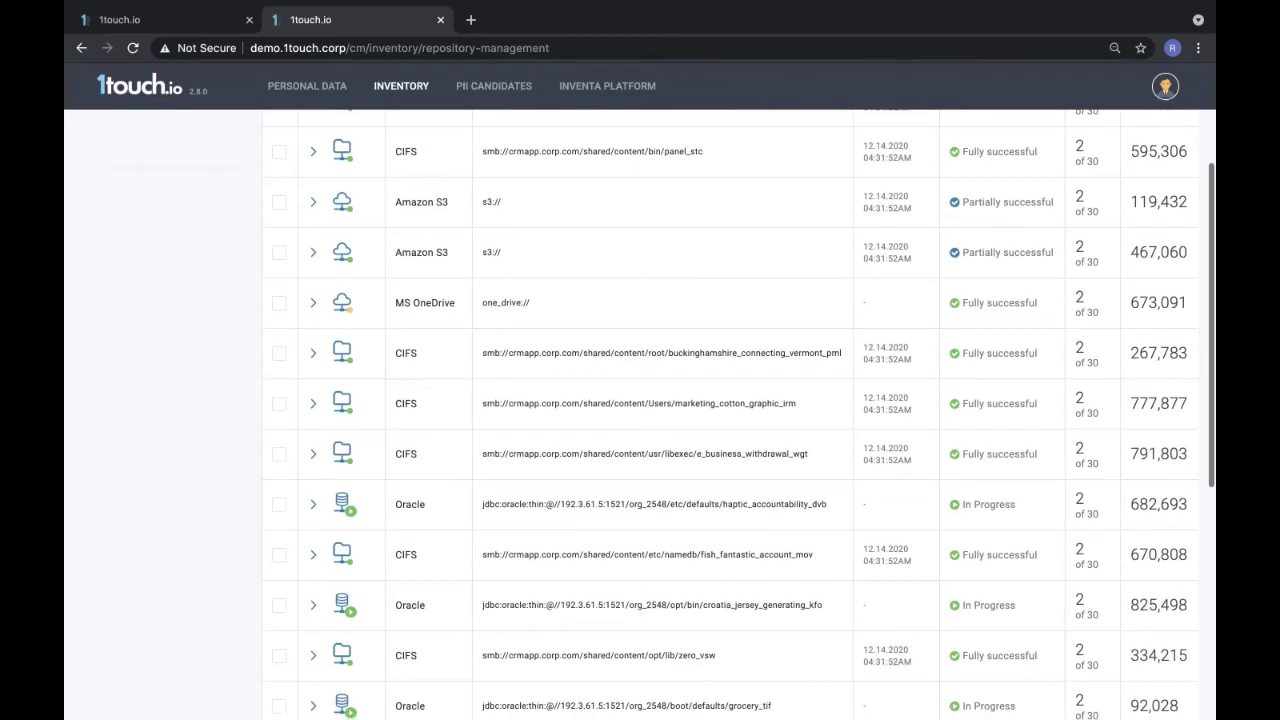